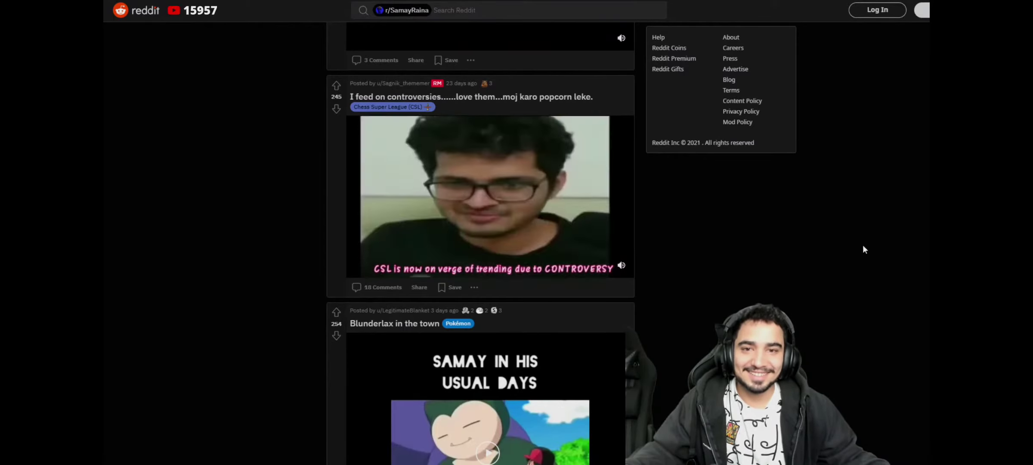
{"action": "scroll", "coordinate": [899, 240], "scroll_direction": "down", "scroll_amount": 3}
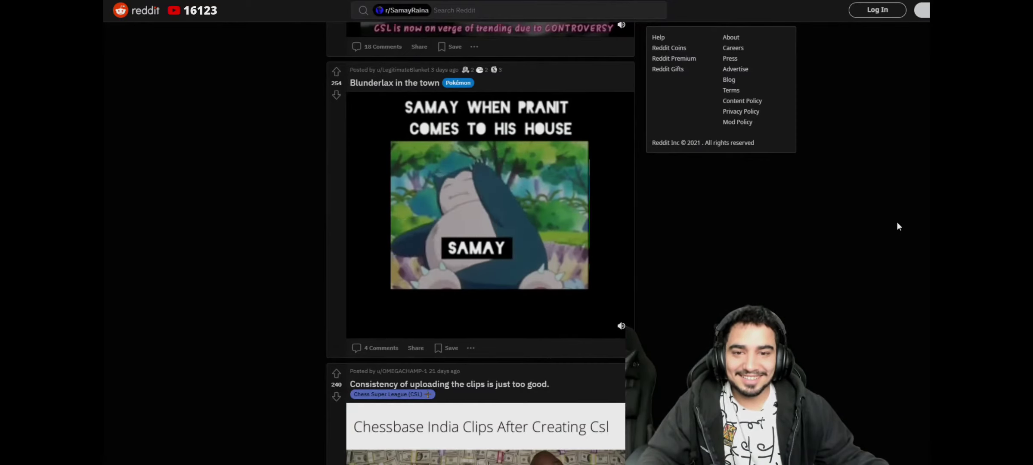
{"action": "mouse_move", "coordinate": [490, 215]}
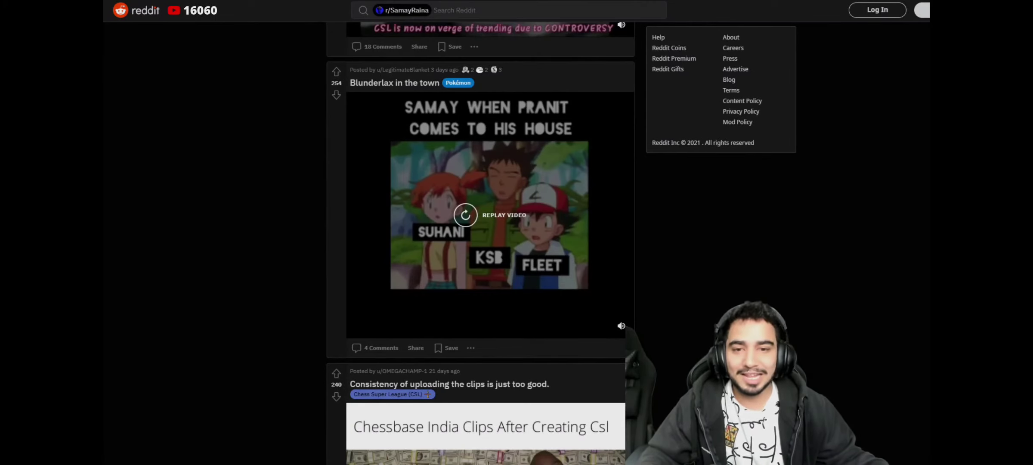
{"action": "scroll", "coordinate": [484, 242], "scroll_direction": "down", "scroll_amount": 1}
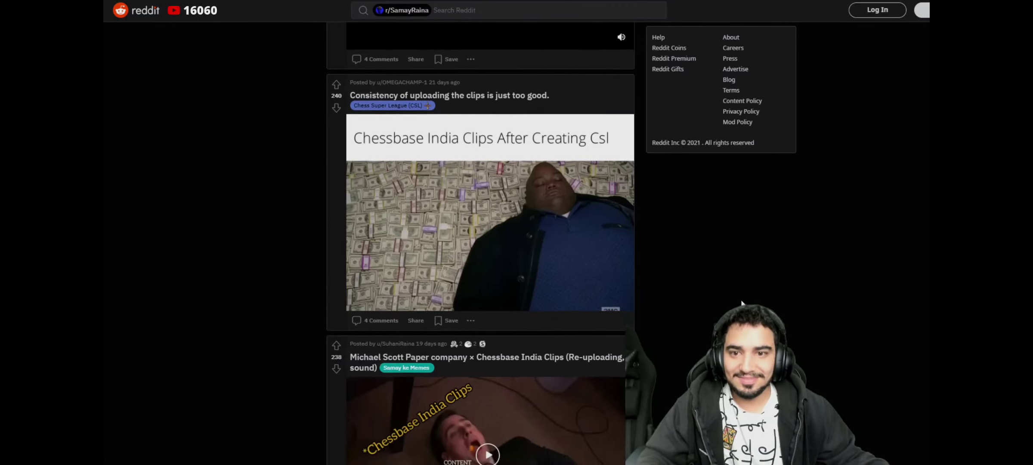
Pause the 'I'm Back ft. Sagar Shah' stream replay.
{"action": "key", "text": "space"}
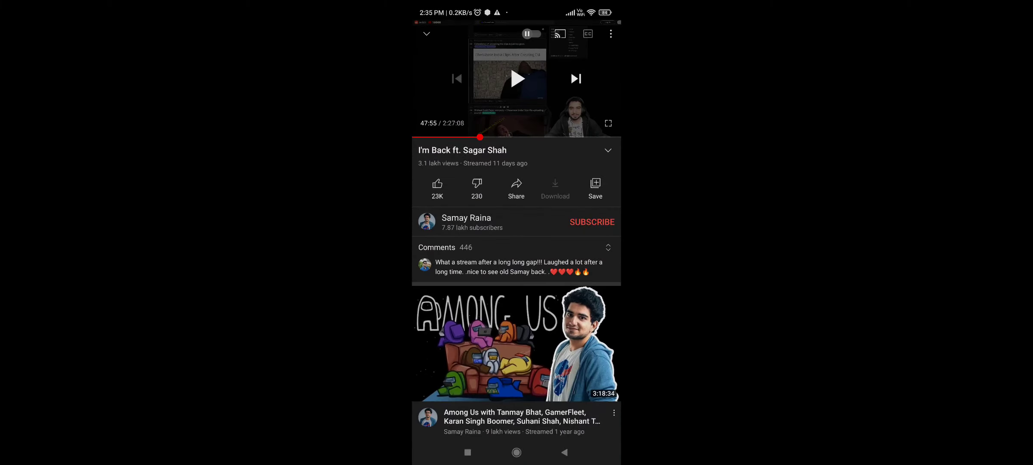
Resume the stream and rewind it 20 seconds to the Blunderlax meme moment.
{"action": "left_click", "coordinate": [516, 78]}
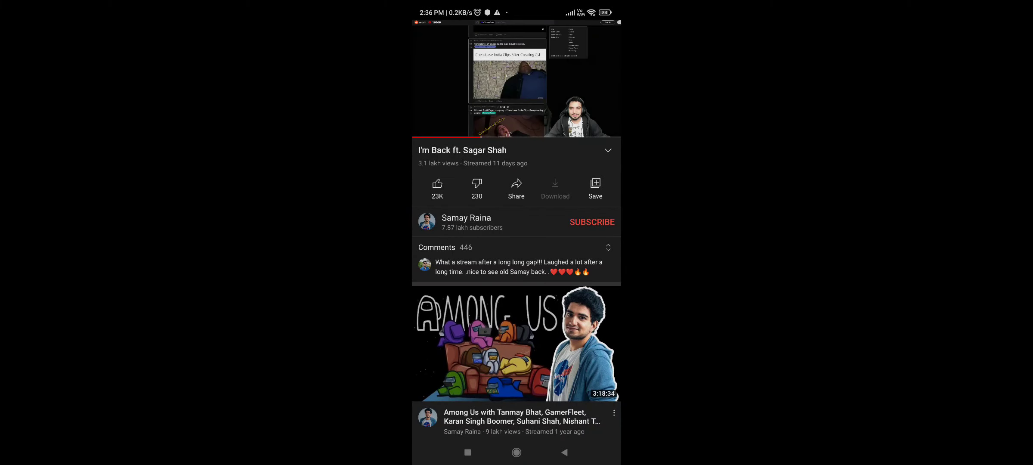
{"action": "double_click", "coordinate": [461, 78]}
{"action": "double_click", "coordinate": [461, 79]}
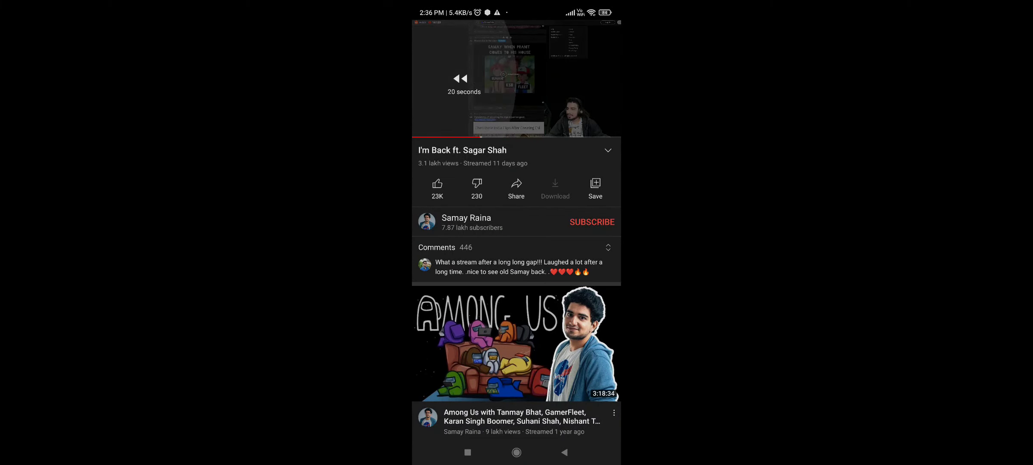